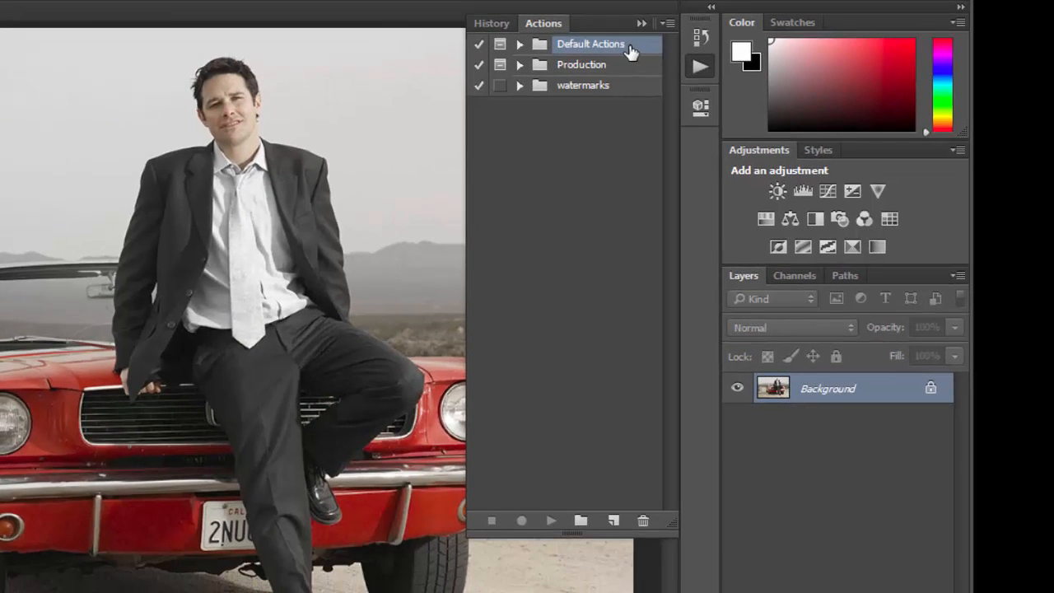
Step: Load the Image Effects action set and collapse its list of actions
click(668, 23)
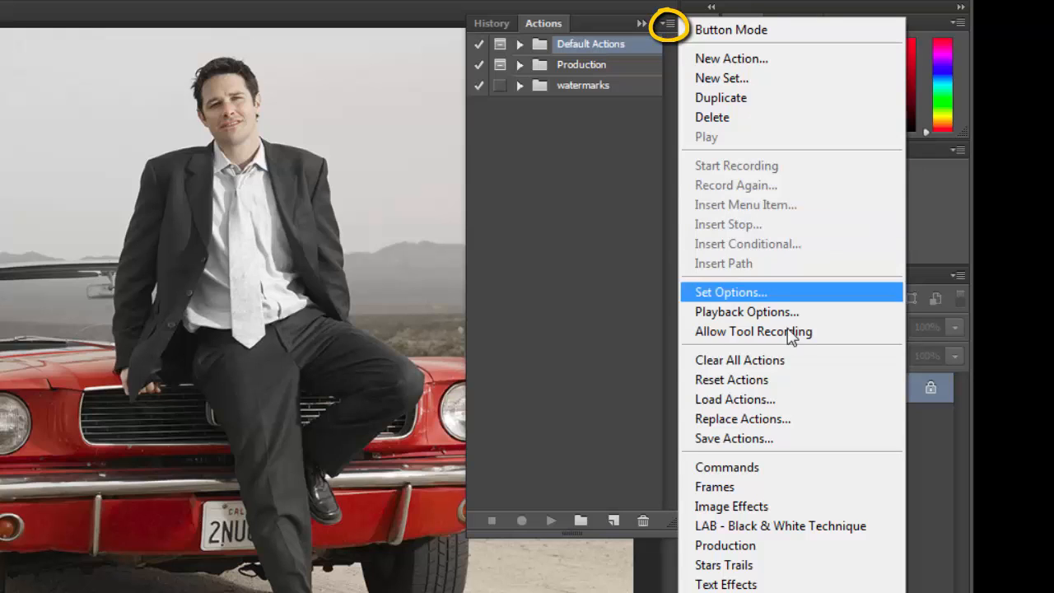
click(782, 506)
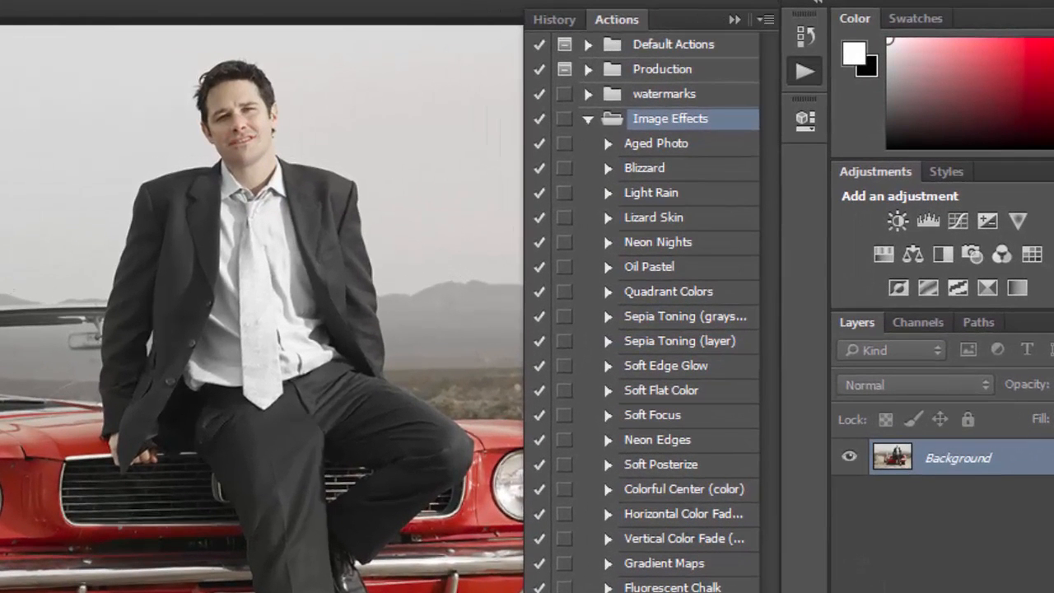
click(587, 119)
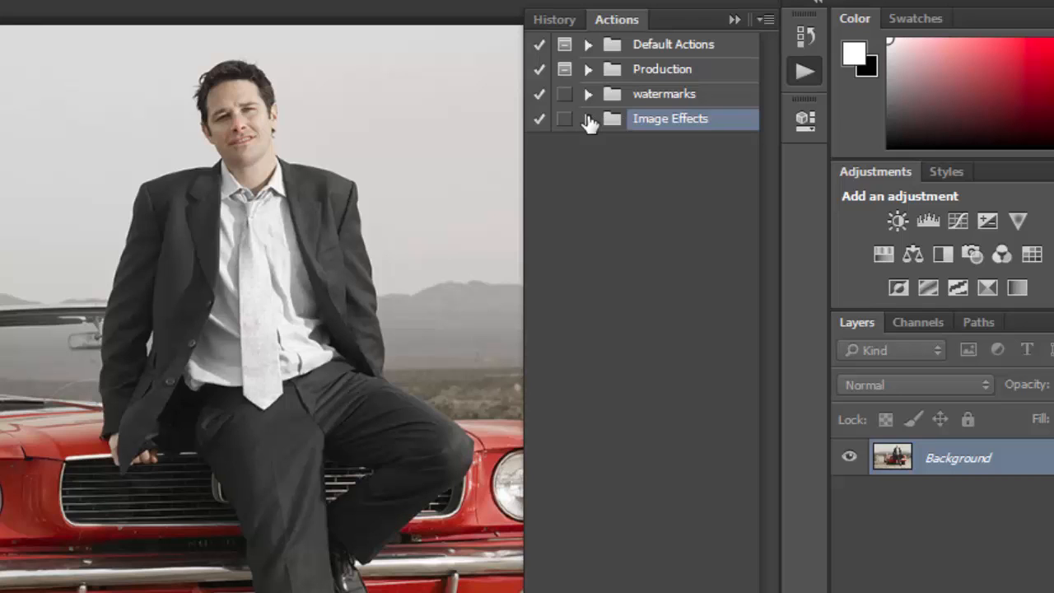
Step: Create a new action set named demo
click(765, 20)
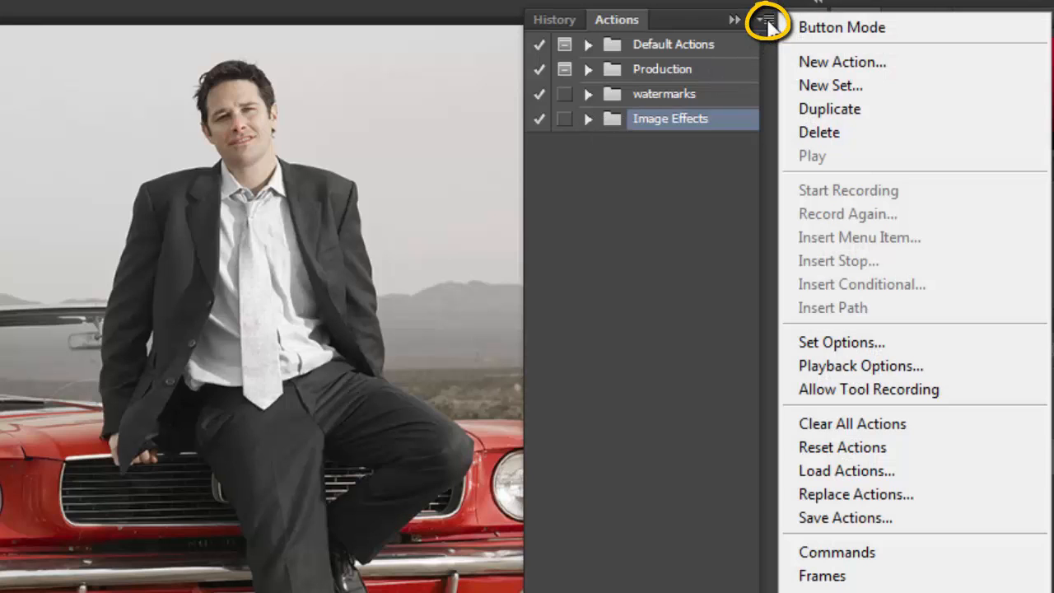
click(788, 84)
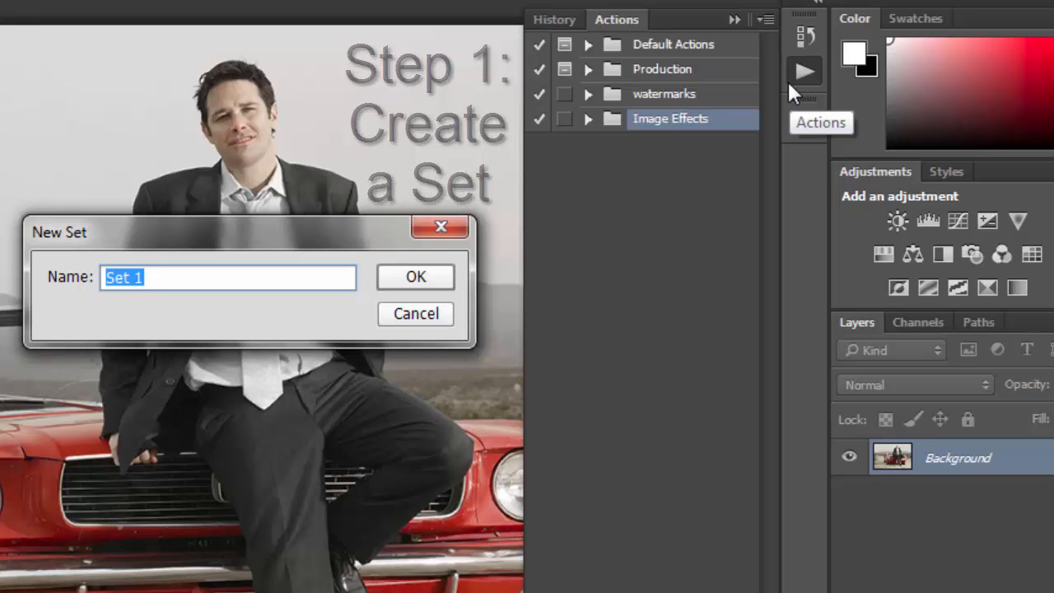
text(demo)
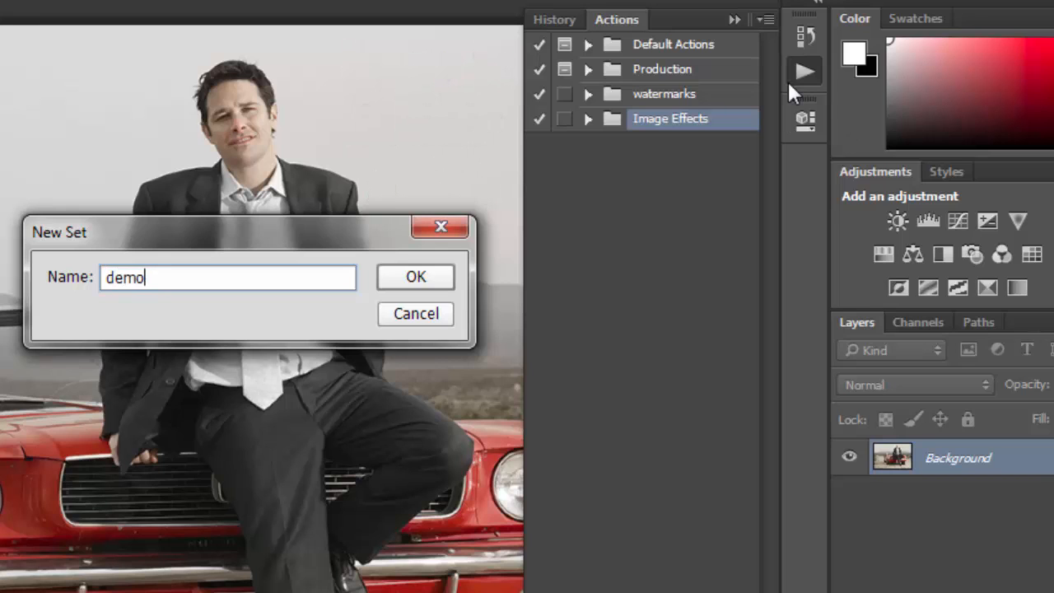
click(439, 271)
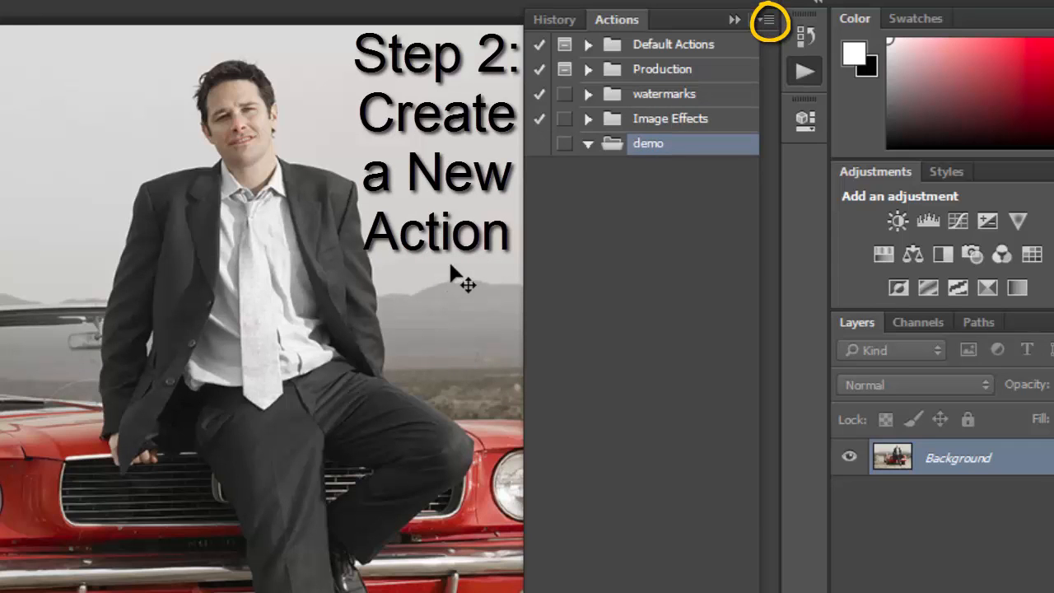
Step: Create an action named watermark in the demo set and start recording it
click(768, 22)
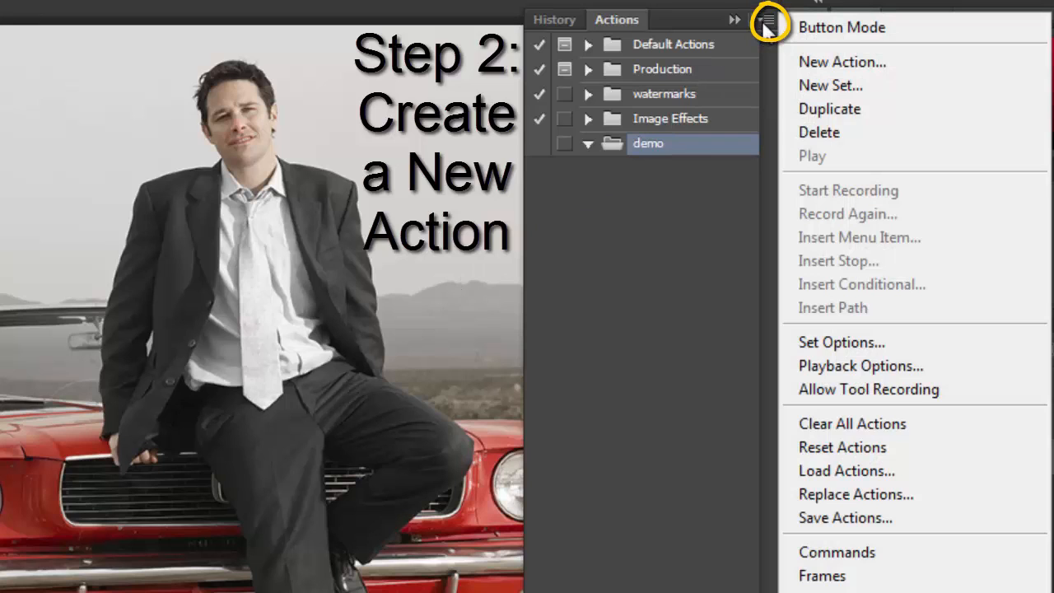
click(790, 61)
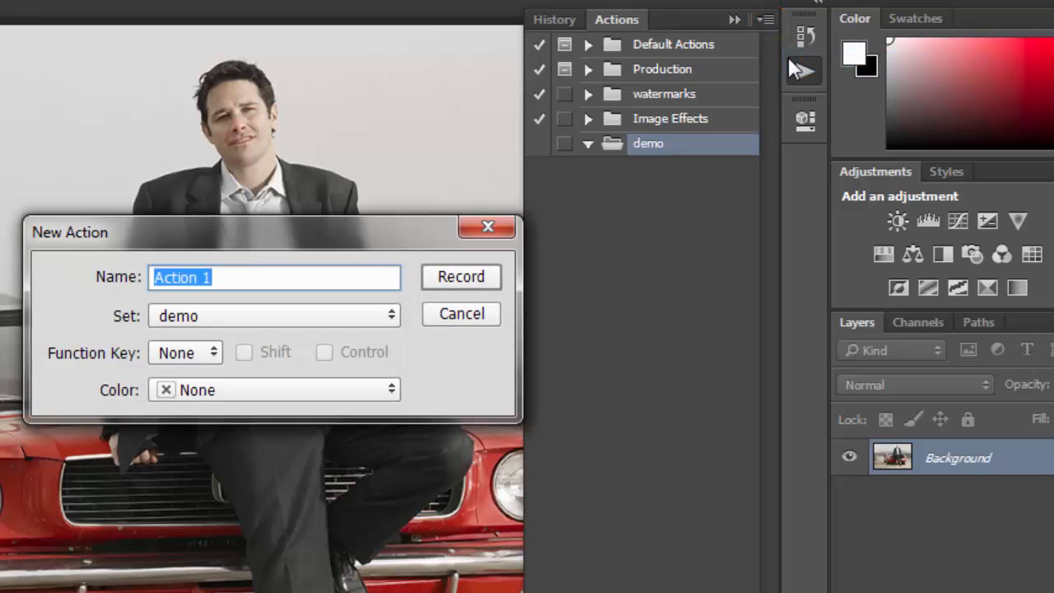
text(watermark)
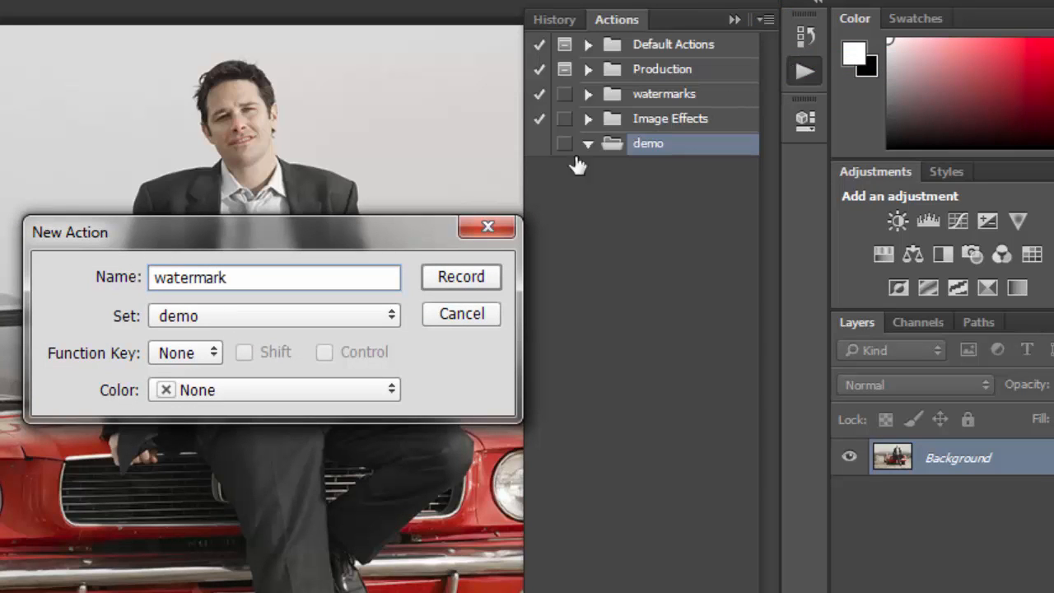
click(392, 321)
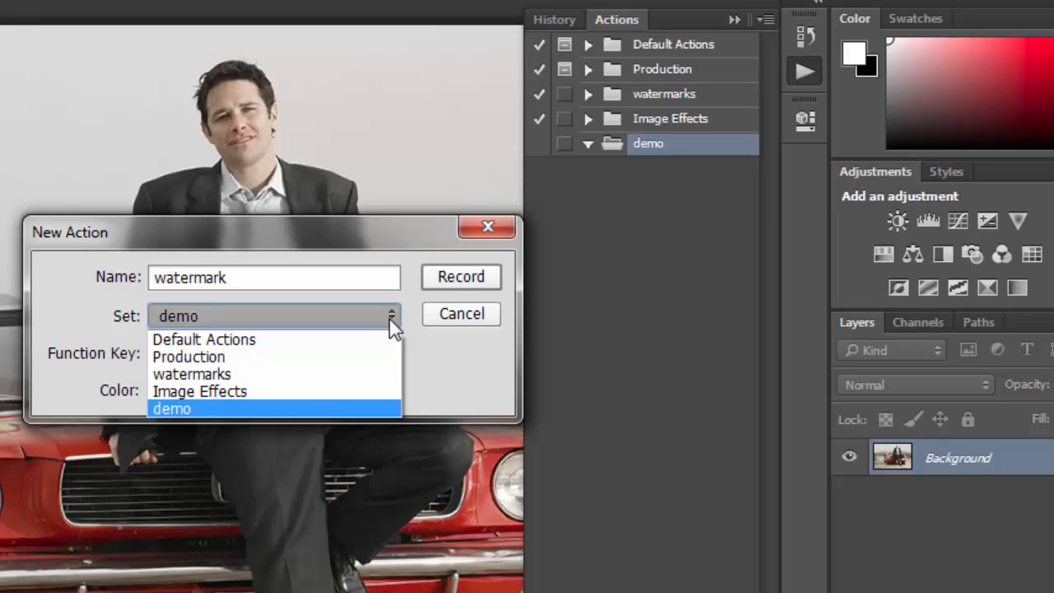
click(394, 324)
click(452, 277)
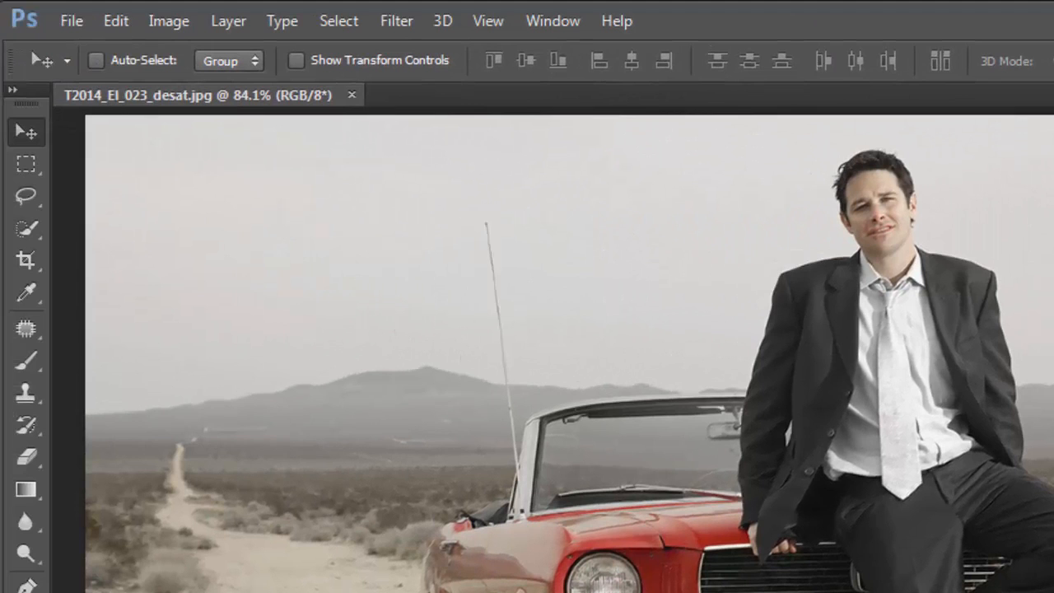
Step: Place the C image from the desktop's STAY PUT Folder as an embedded object at its default size and position
click(73, 23)
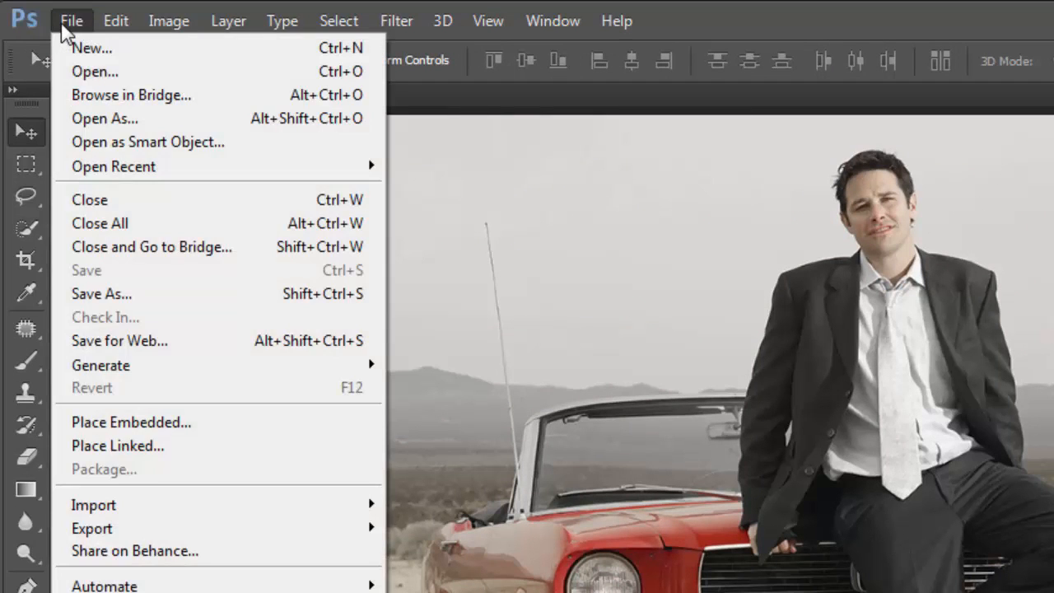
click(208, 427)
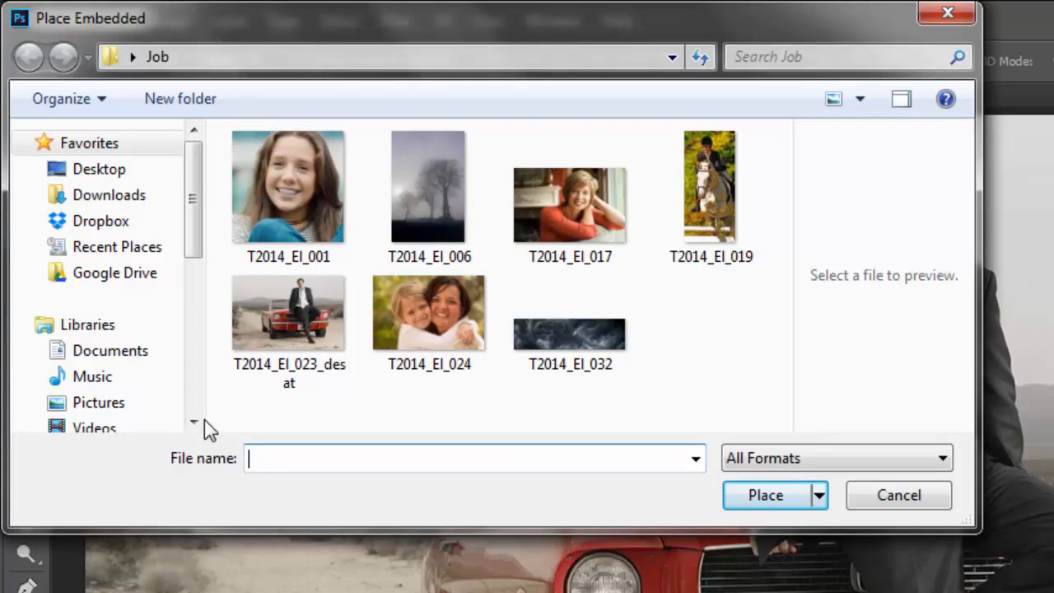
click(112, 177)
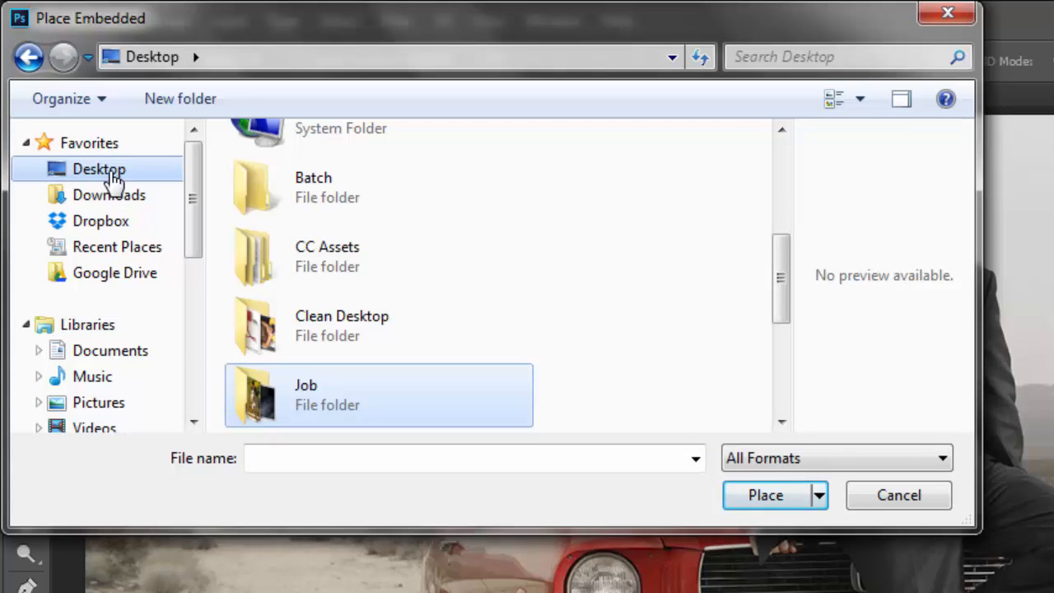
drag(777, 275, 775, 358)
double_click(340, 275)
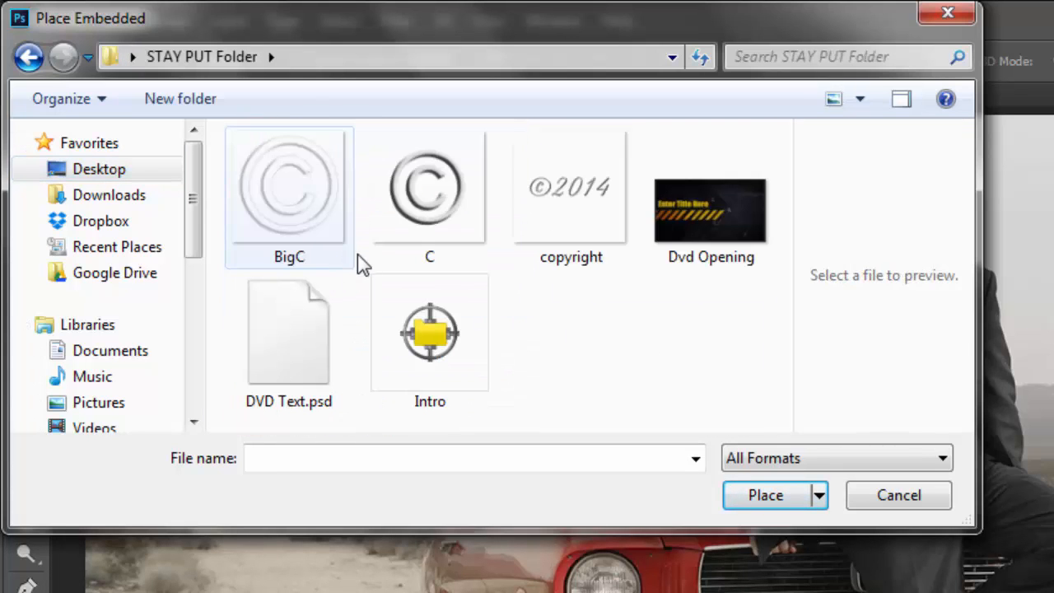
click(404, 214)
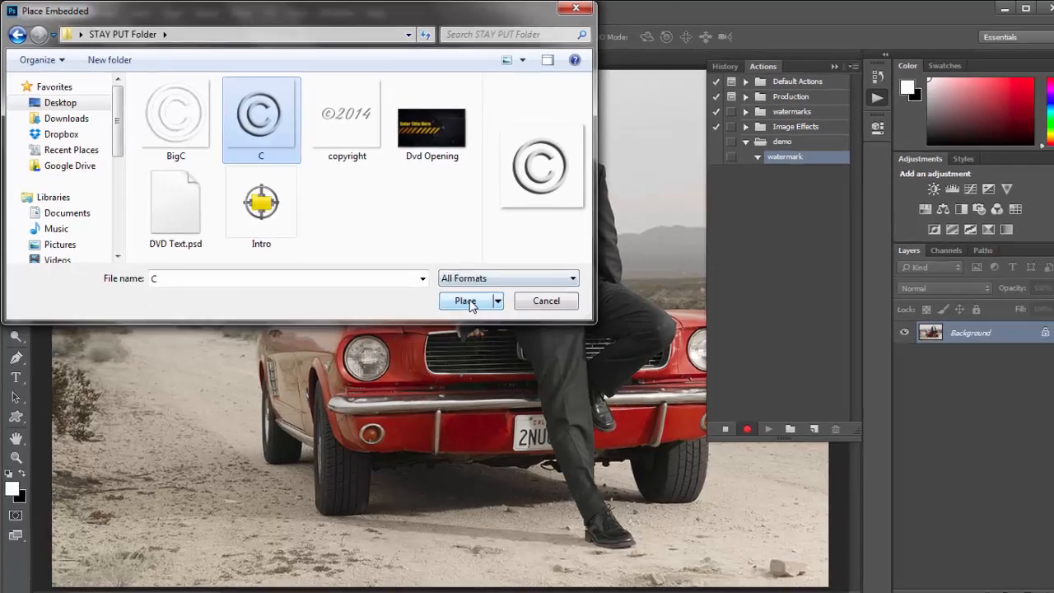
click(765, 494)
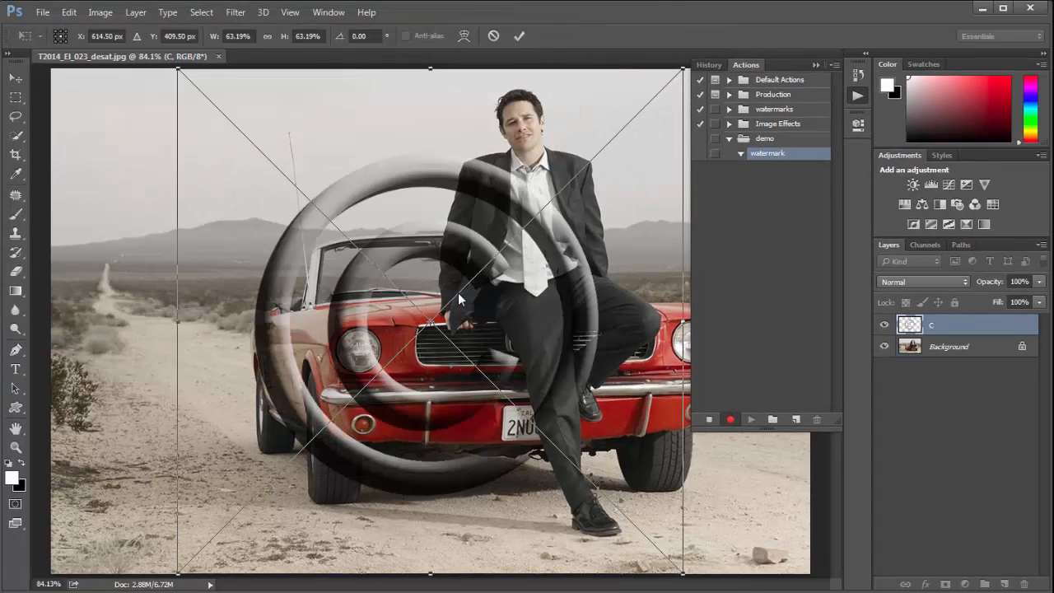
key(Return)
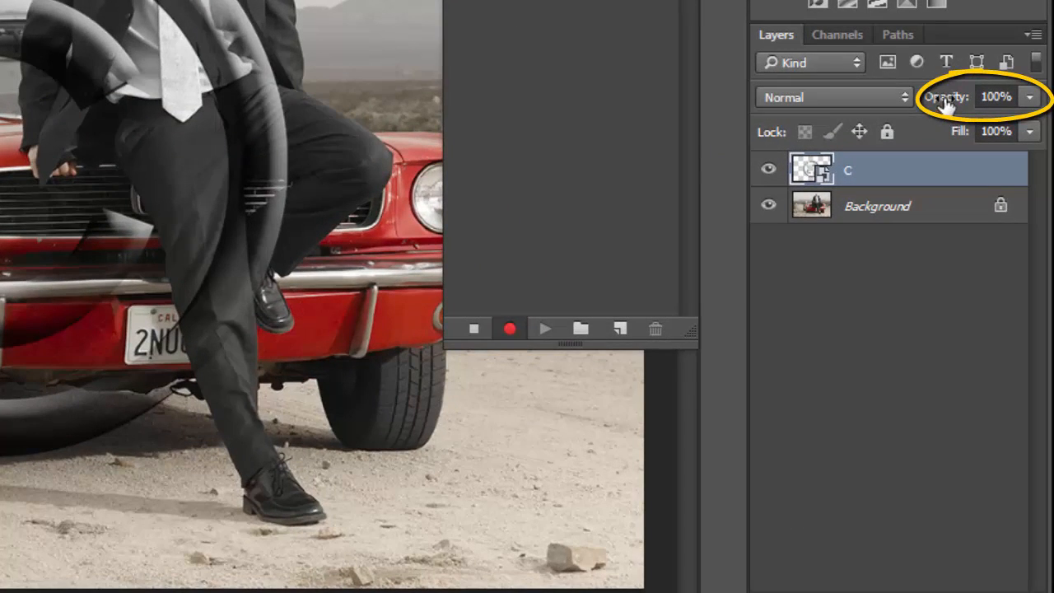
Step: Set the C layer's opacity to 24% and flatten the image to finish the action recording
drag(947, 100, 852, 106)
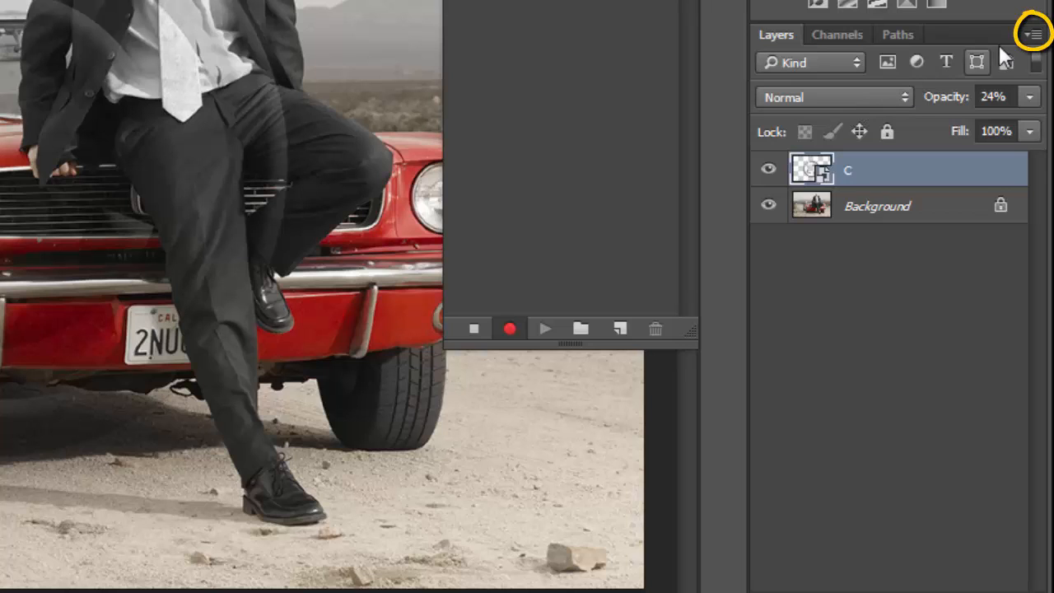
click(1035, 34)
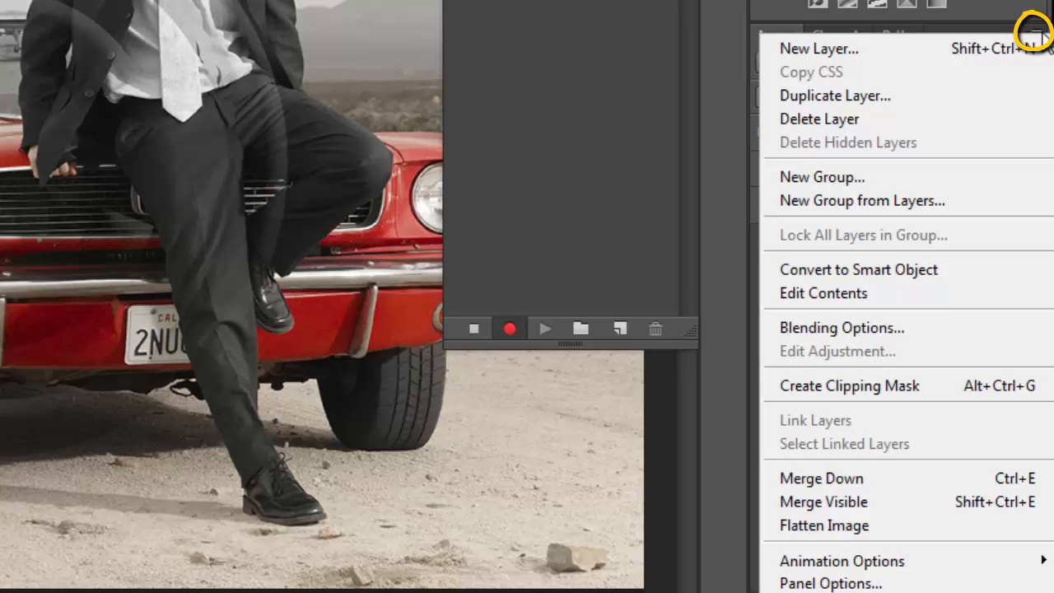
click(849, 527)
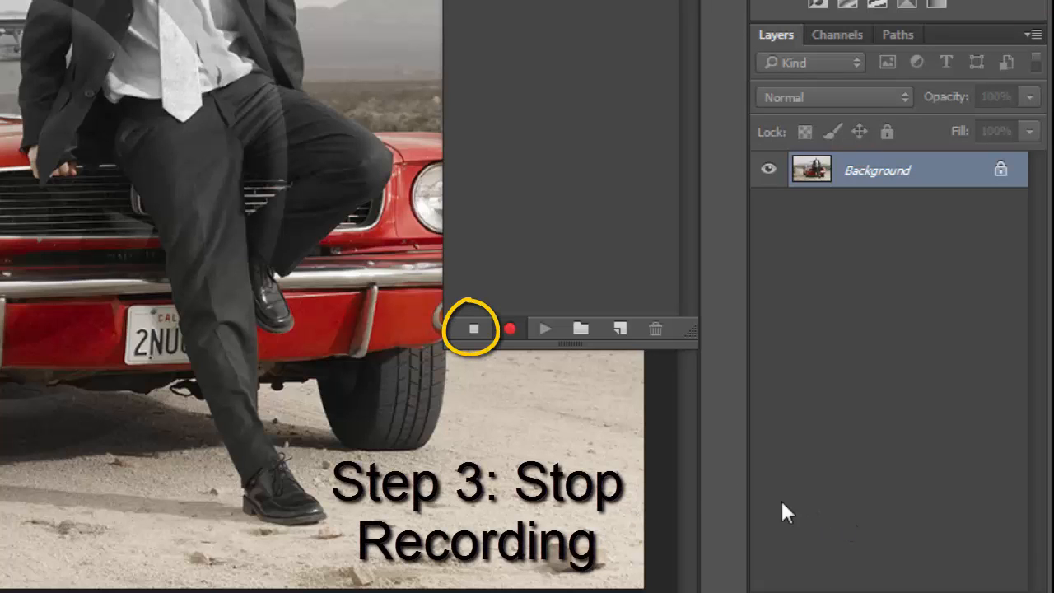
click(474, 329)
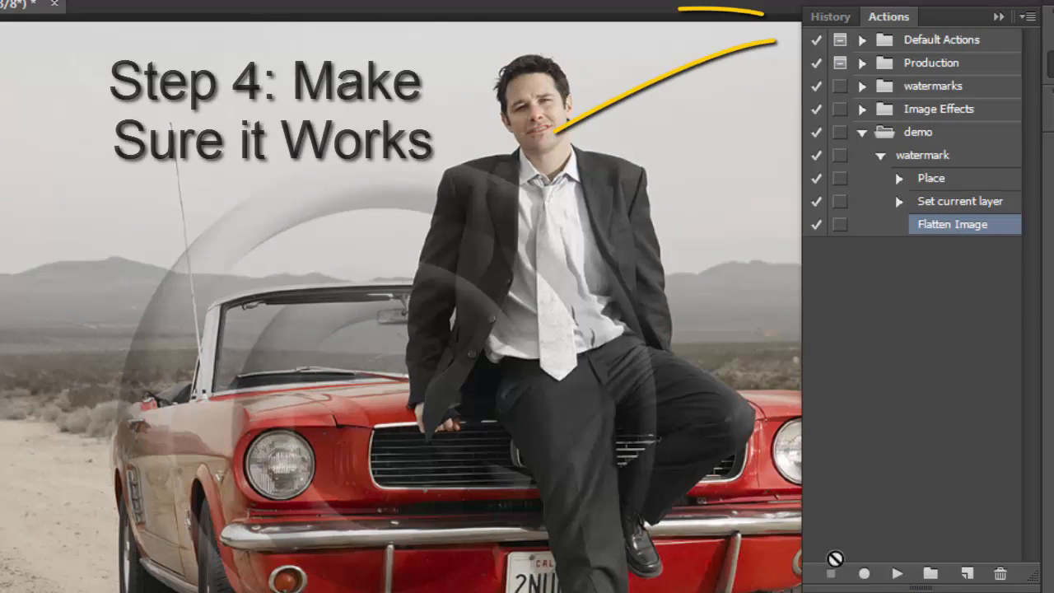
Step: Restore the photo to its original history snapshot and play the watermark action on it as a test
click(826, 16)
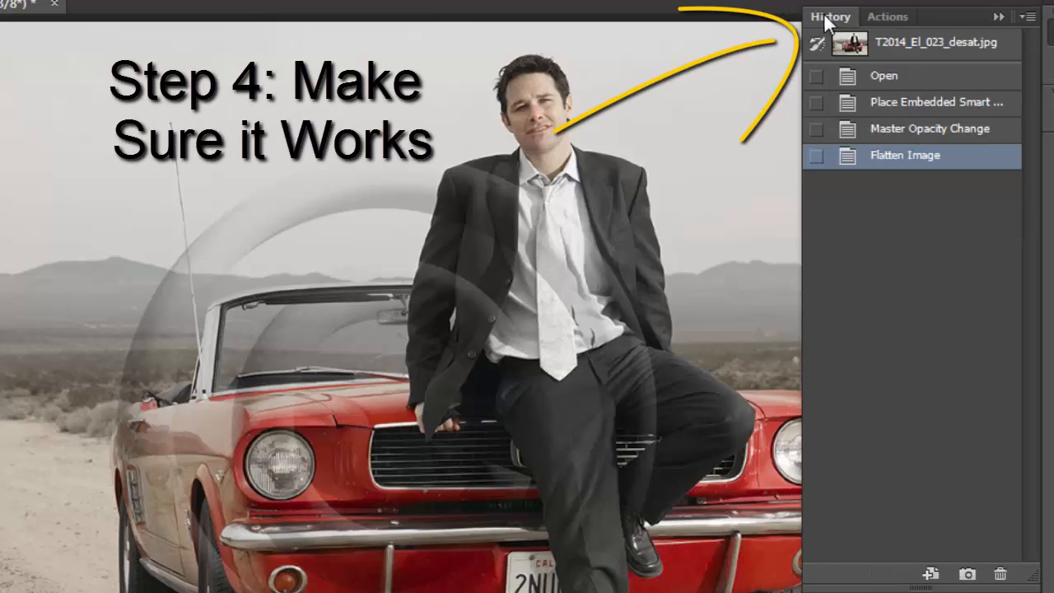
click(882, 47)
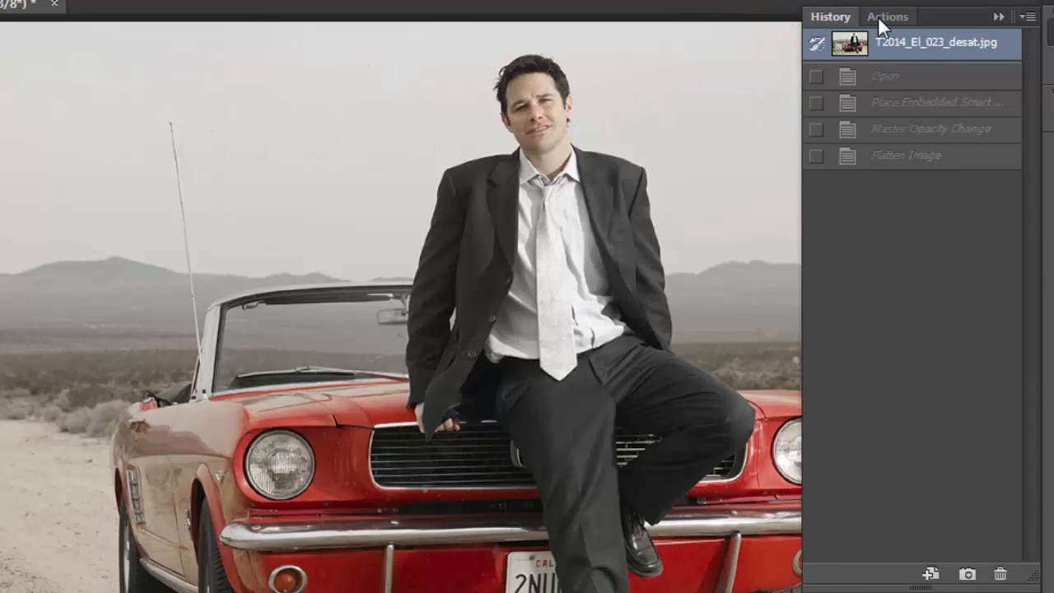
click(877, 18)
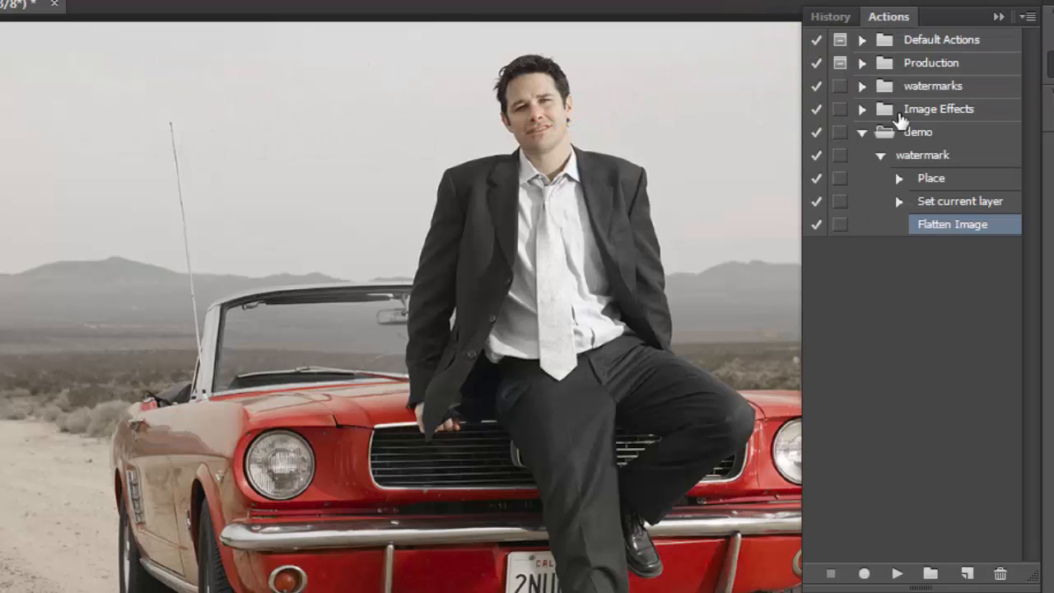
click(909, 159)
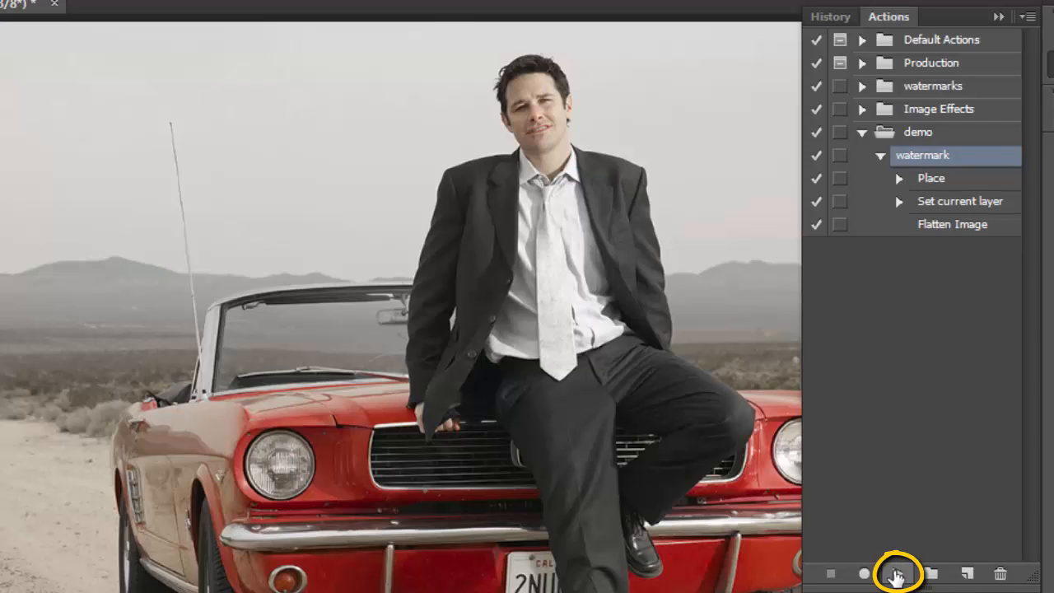
click(896, 574)
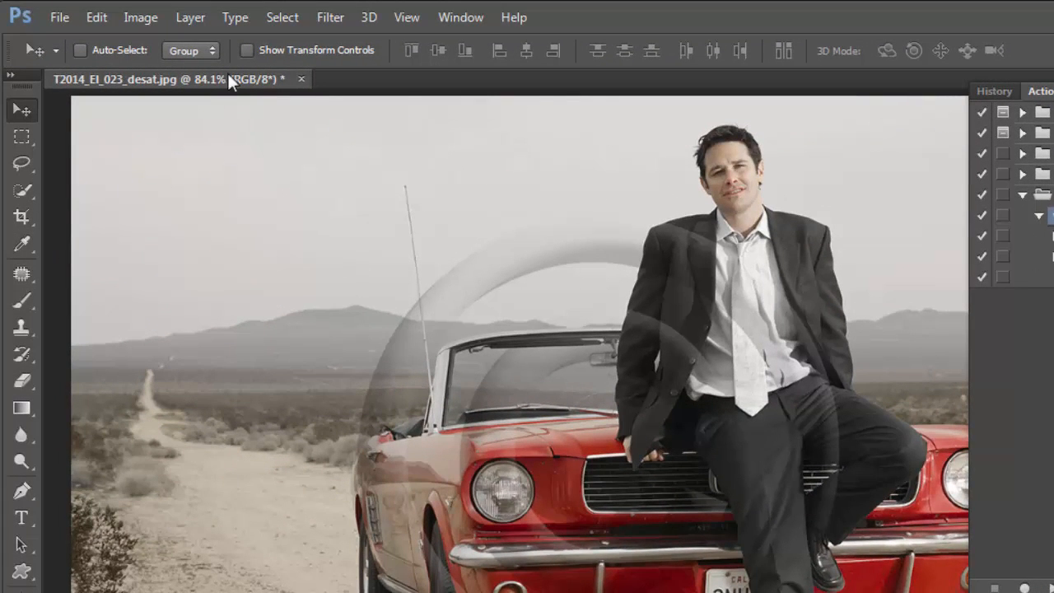
Step: Close the watermarked photo without saving and open the Batch automation settings
click(302, 79)
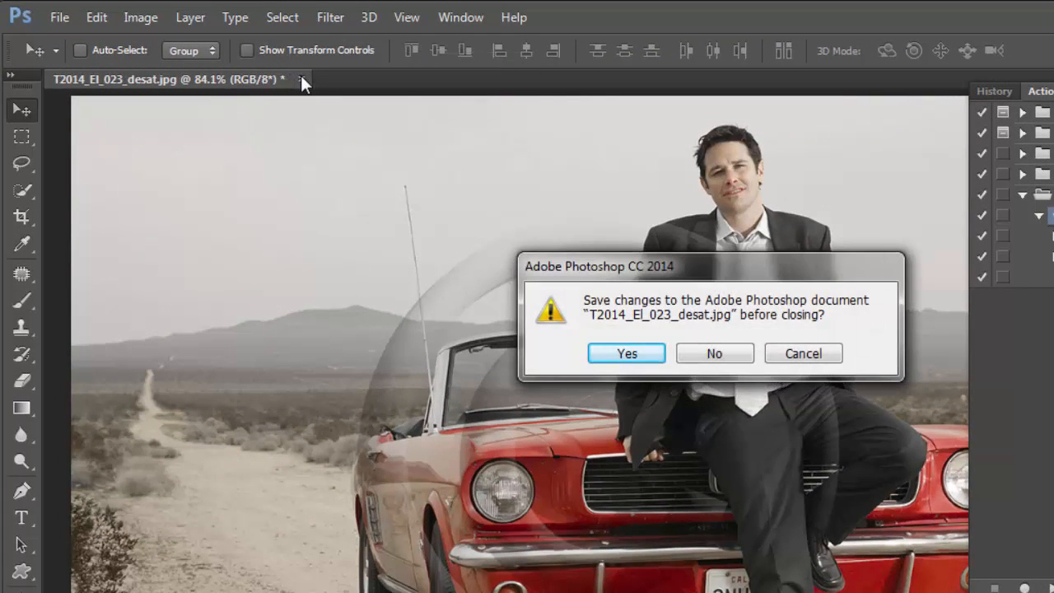
key(n)
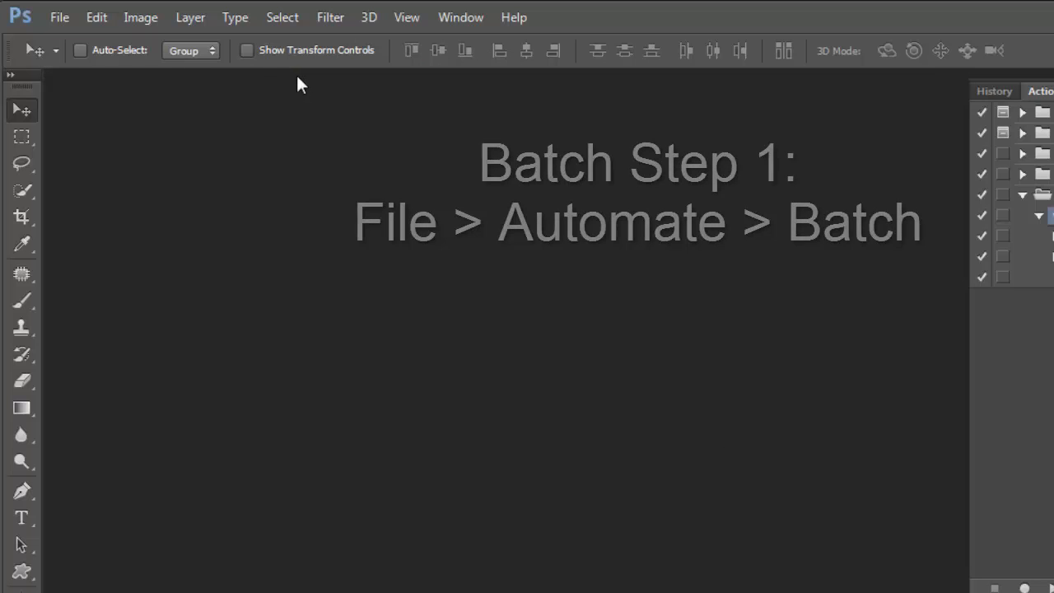
click(64, 15)
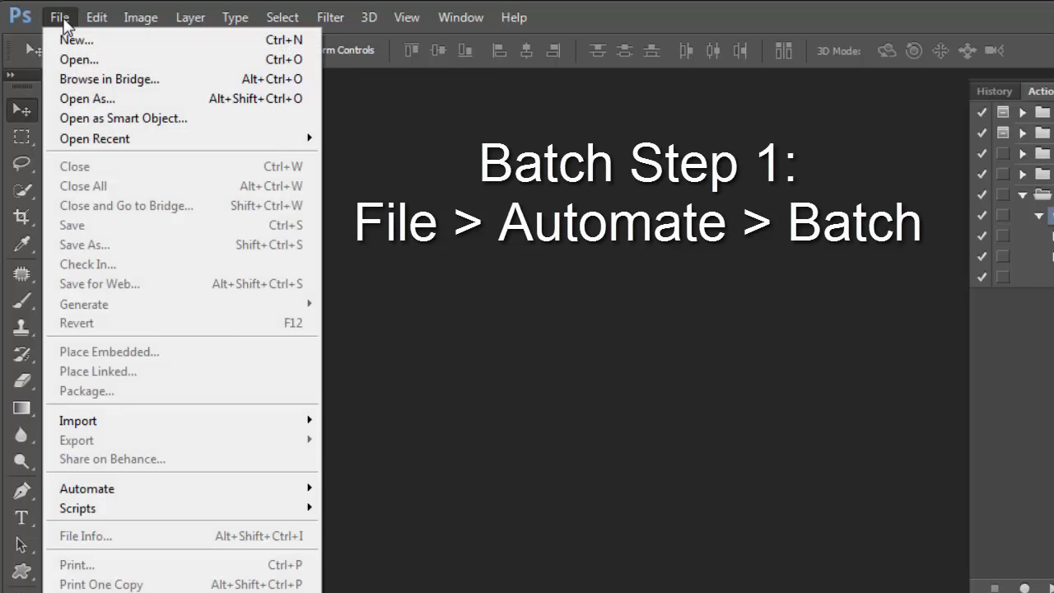
mouse_move(123, 493)
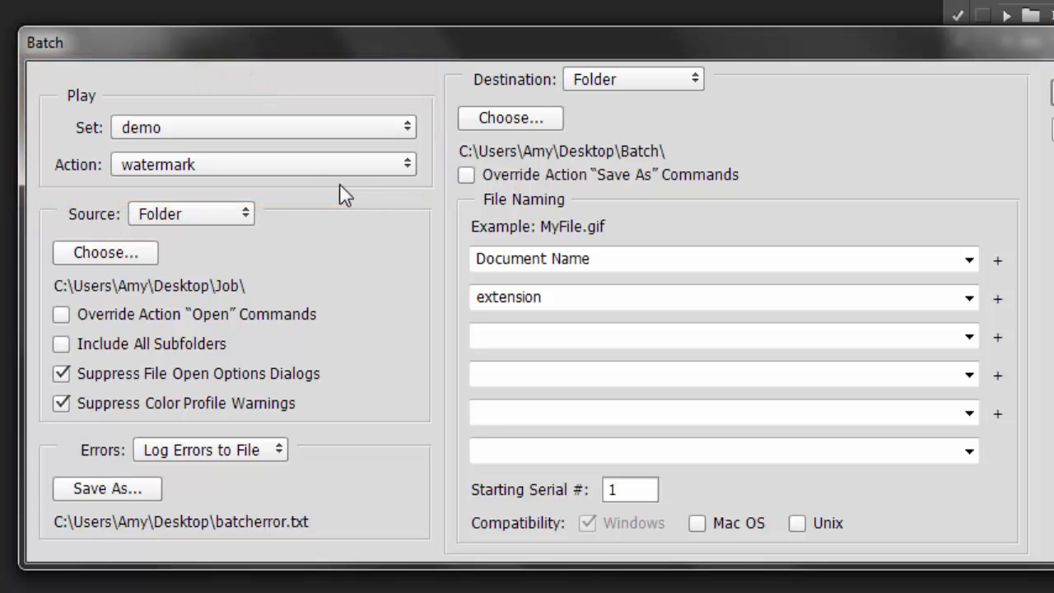
Step: Try the Image Effects set for the batch and return to the demo set with its watermark action
click(342, 138)
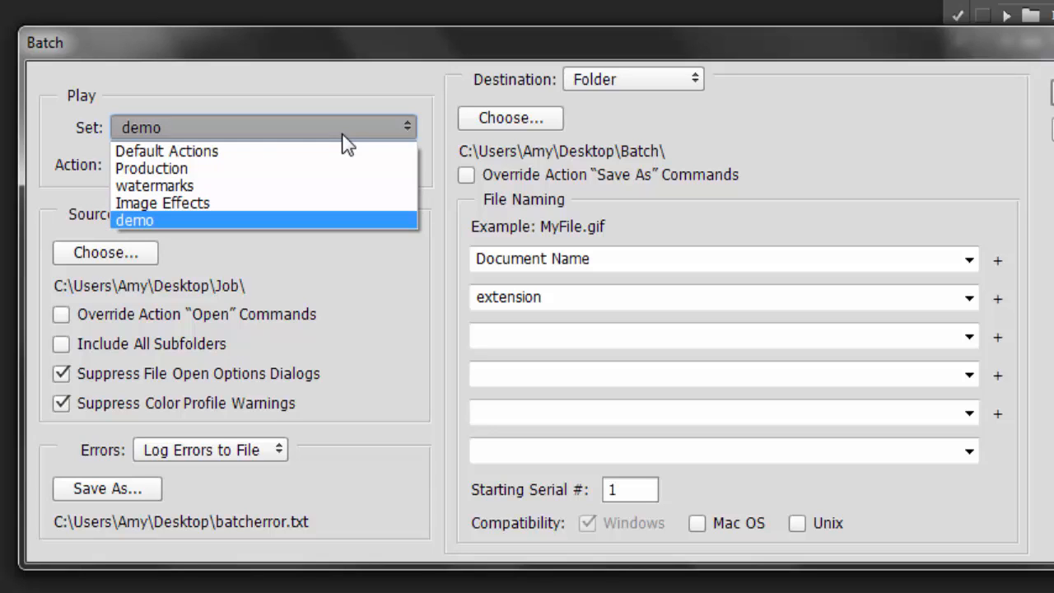
click(341, 203)
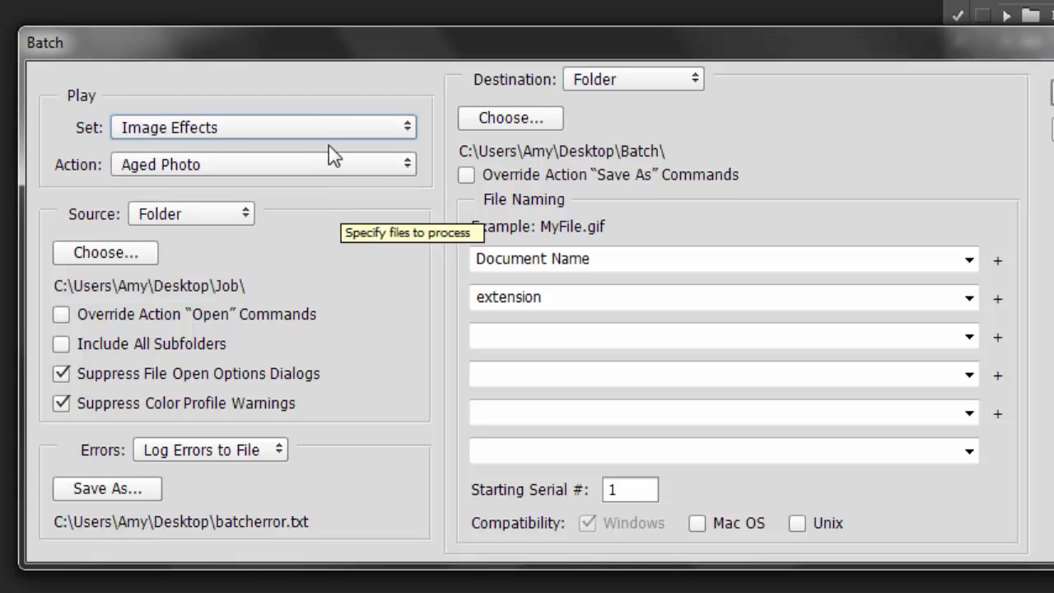
click(324, 130)
click(322, 219)
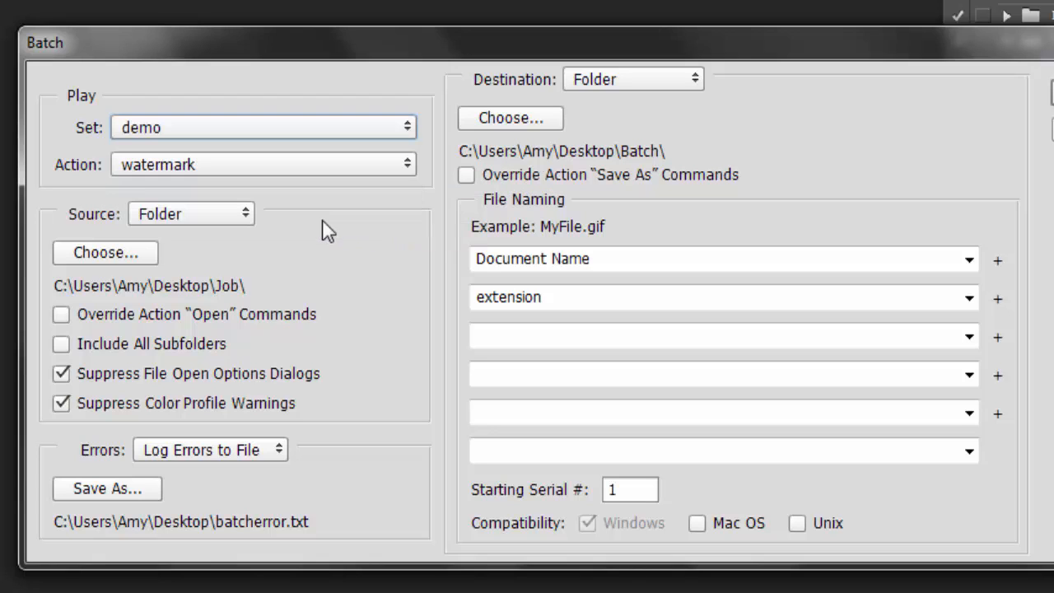
Step: Keep watermark as the batch action and choose the Job folder on the Desktop as the source
click(317, 164)
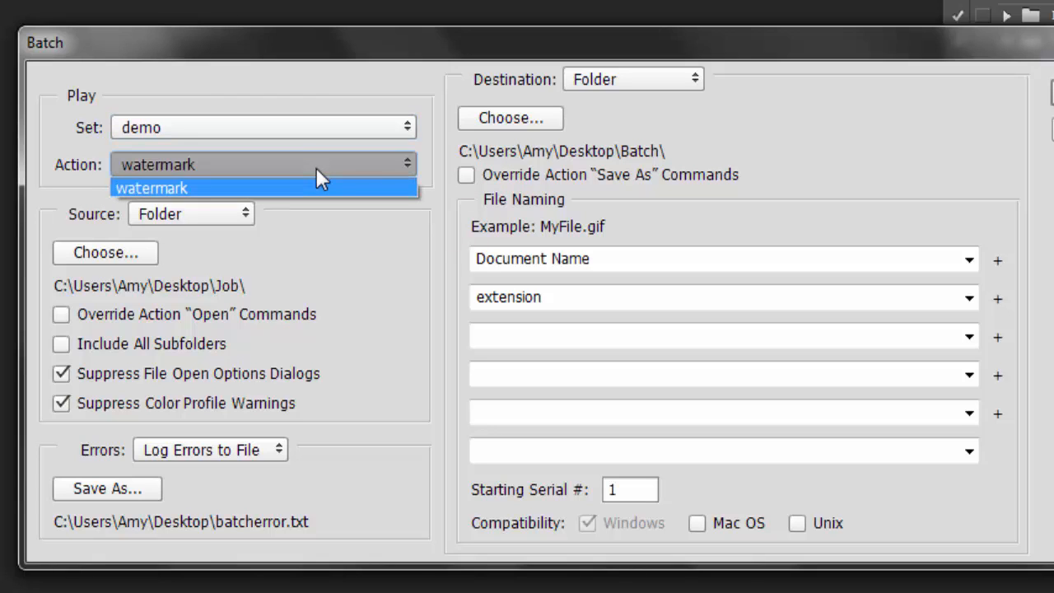
click(316, 168)
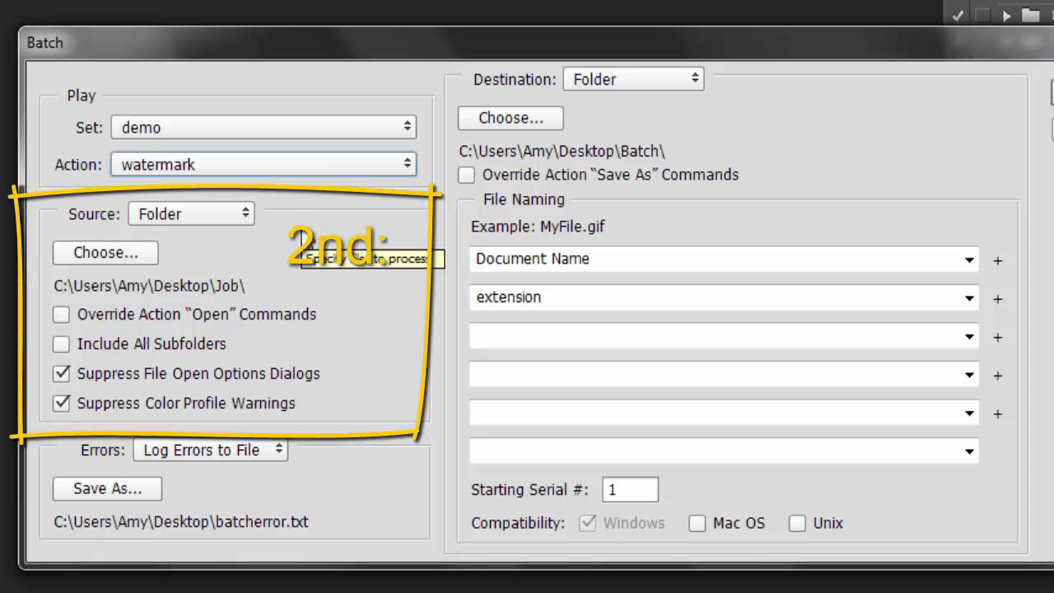
click(145, 260)
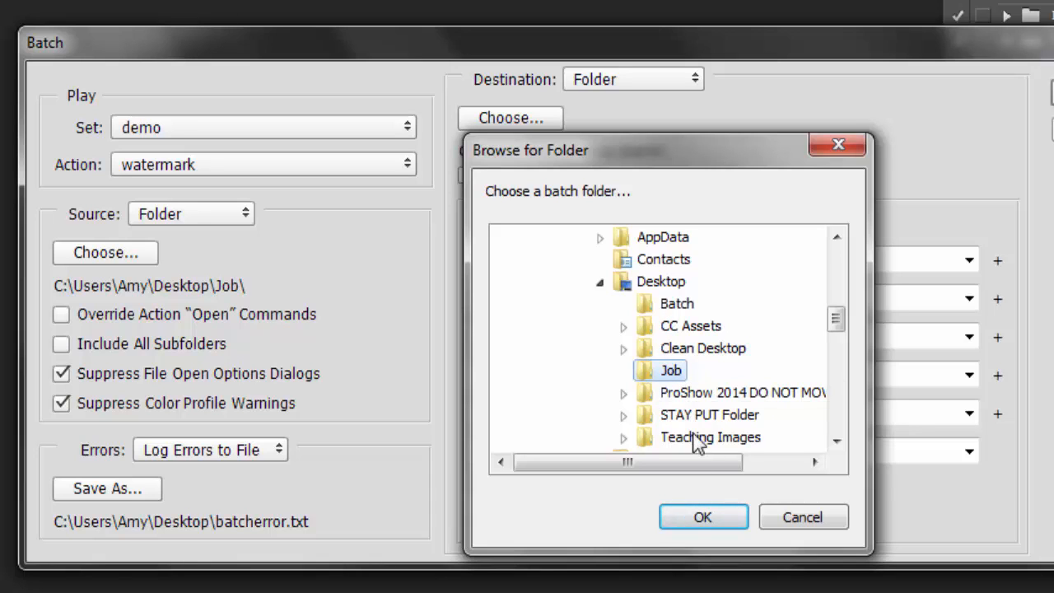
click(710, 517)
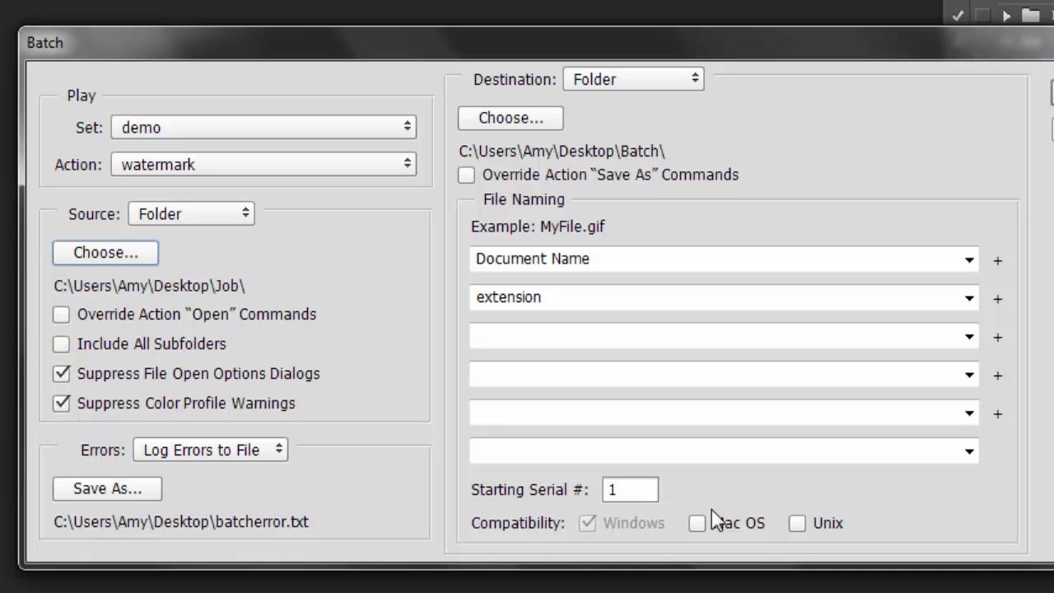
Step: Review the error log's save location and the destination options, keeping Log Errors to File and Folder
click(261, 455)
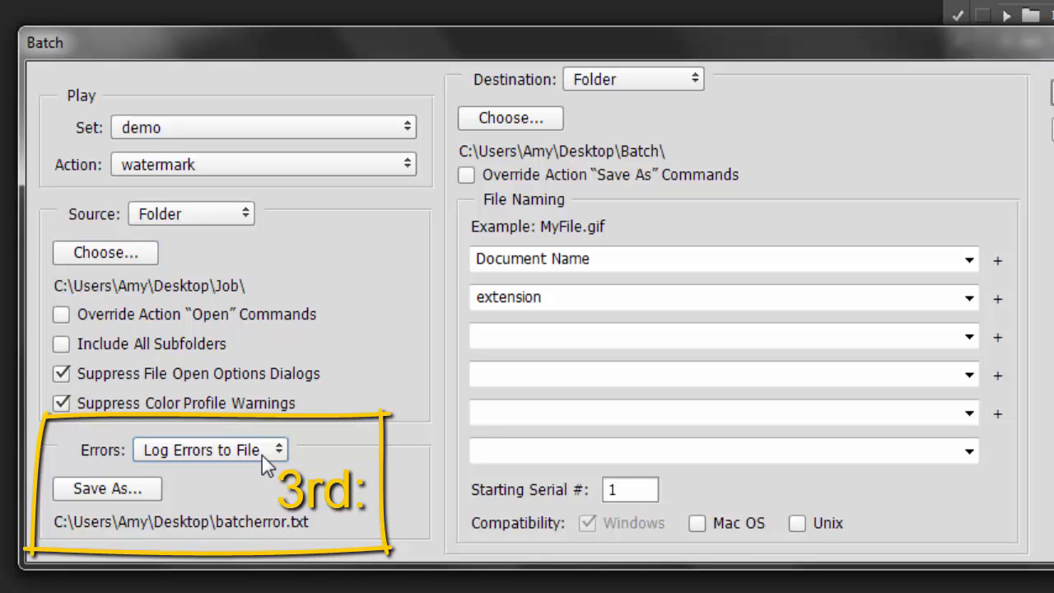
click(156, 489)
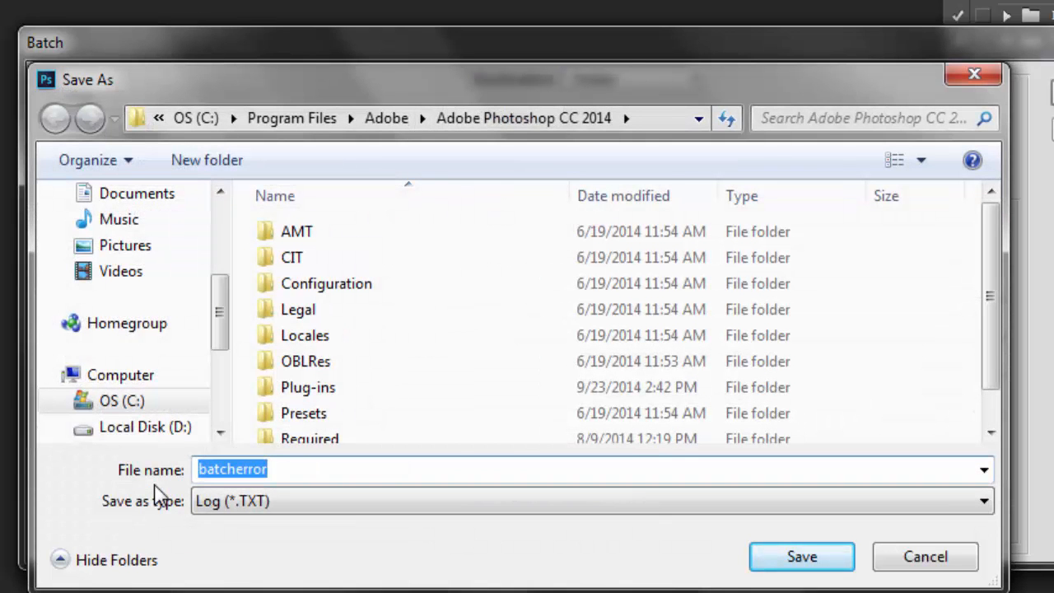
click(968, 566)
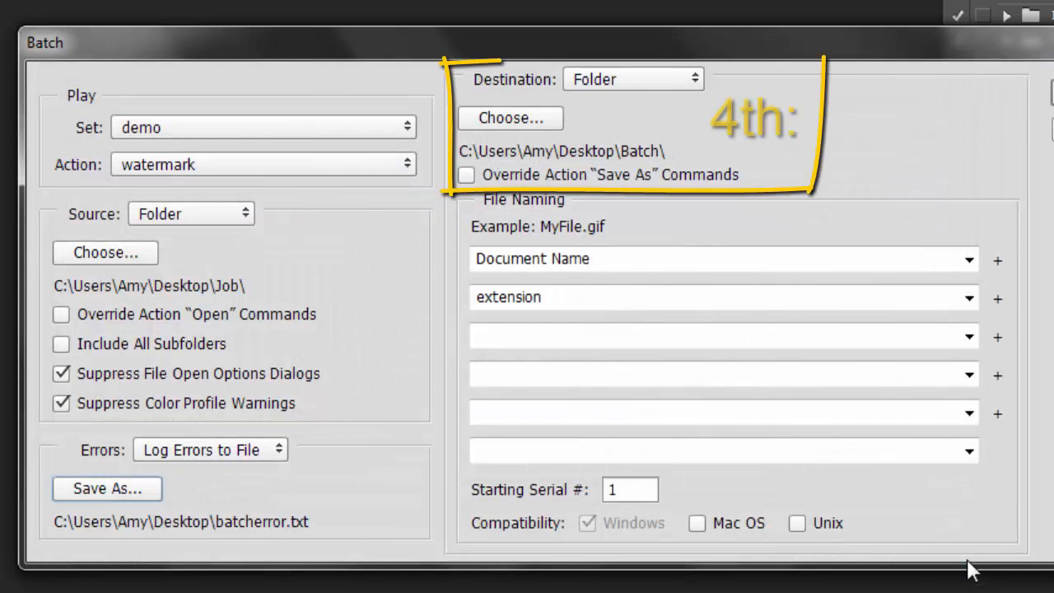
click(688, 78)
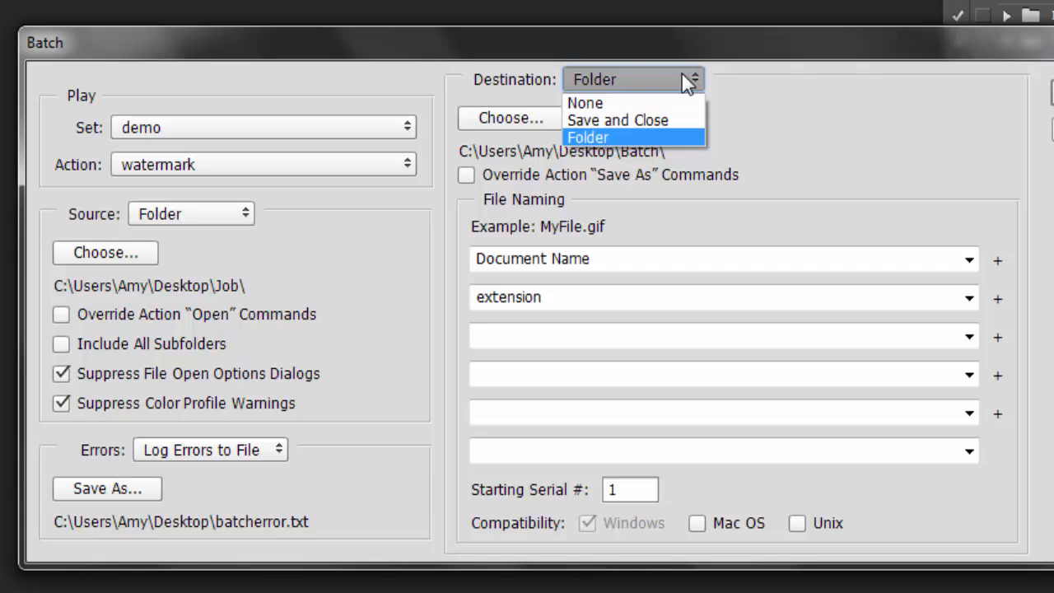
click(683, 76)
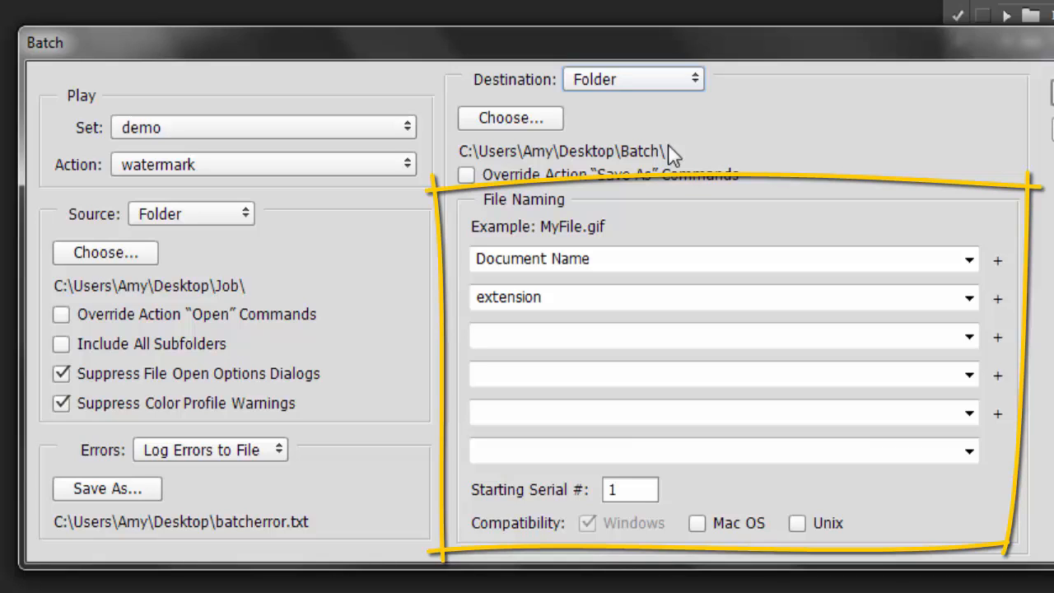
Step: Set the third file naming field to Document Name and run the batch
click(970, 337)
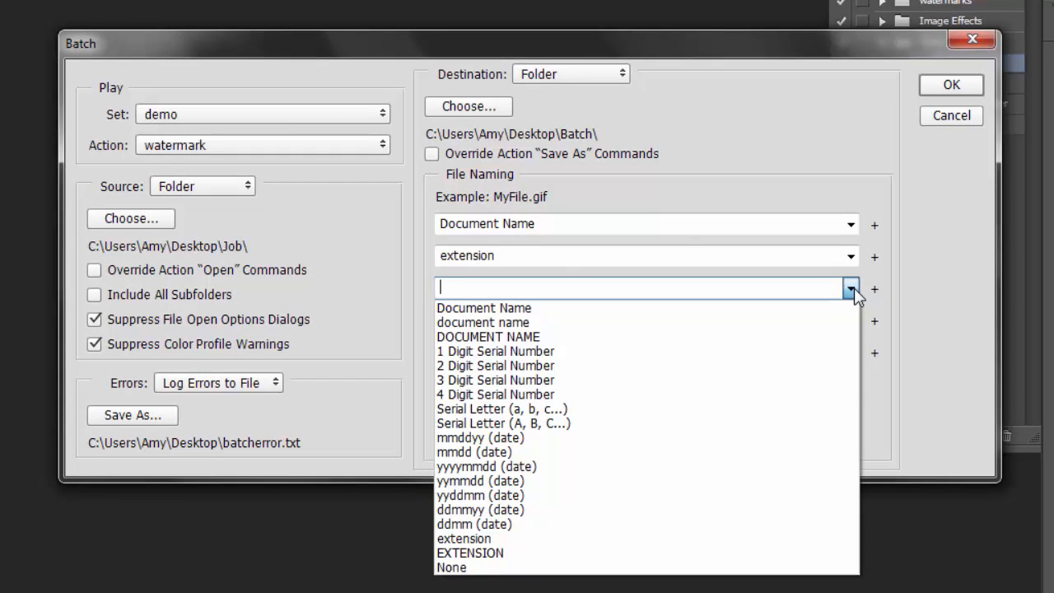
click(854, 289)
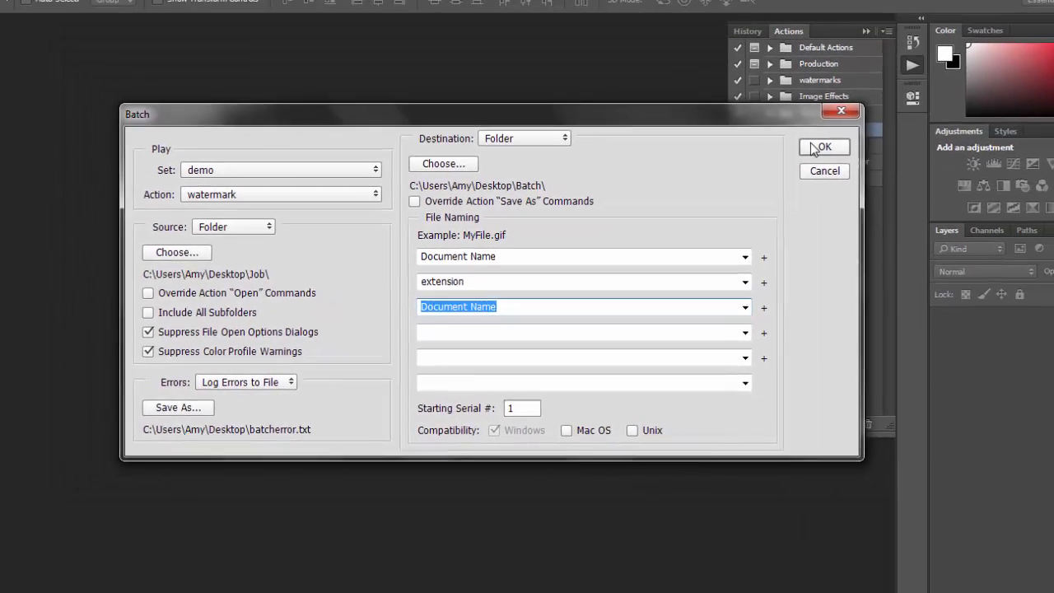
click(820, 147)
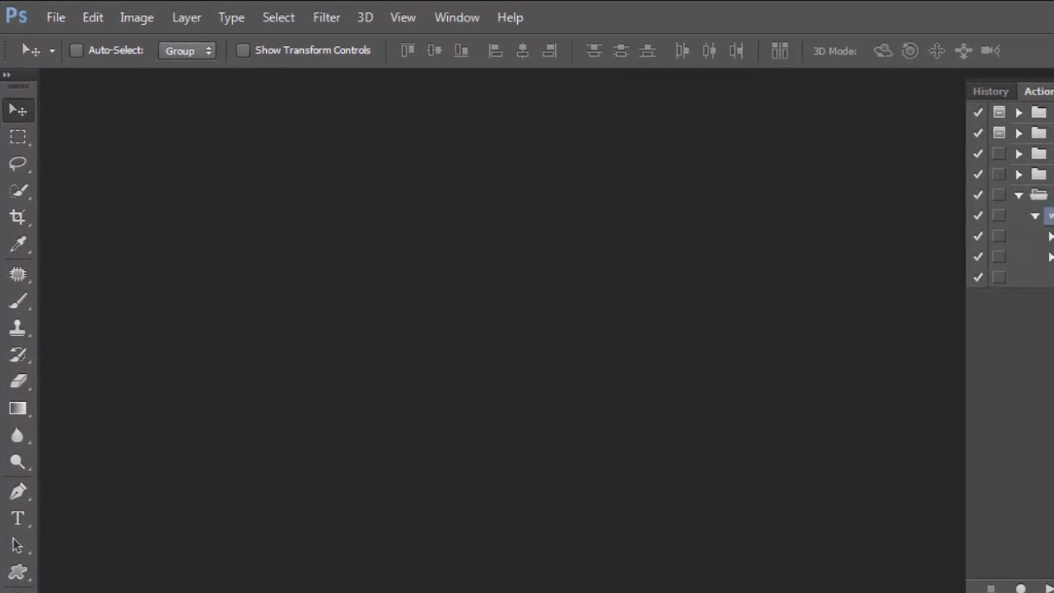
Step: Open all the processed images from the Batch folder on the Desktop
click(59, 19)
click(65, 61)
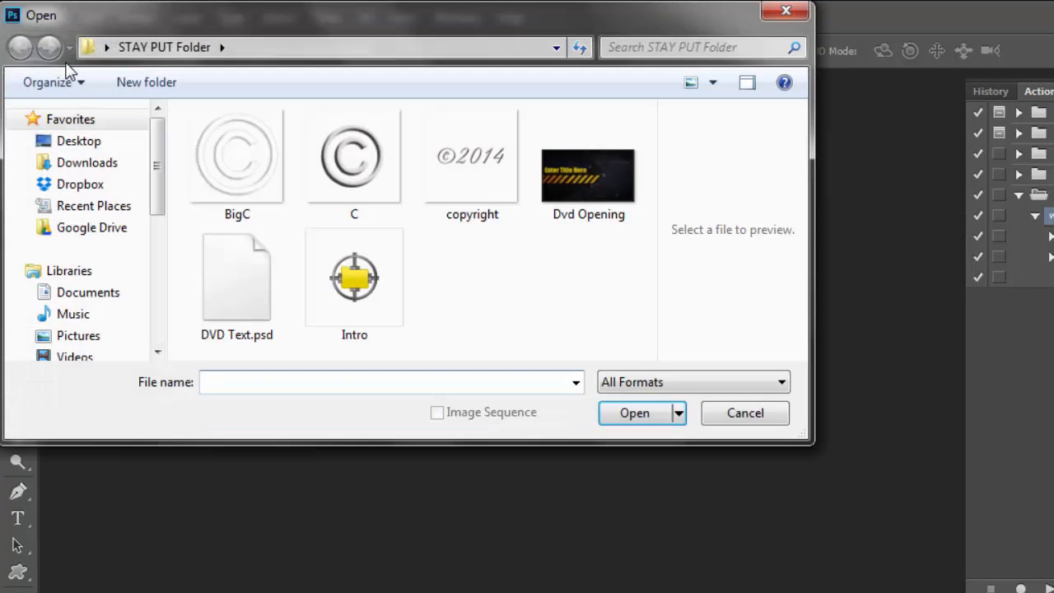
click(72, 142)
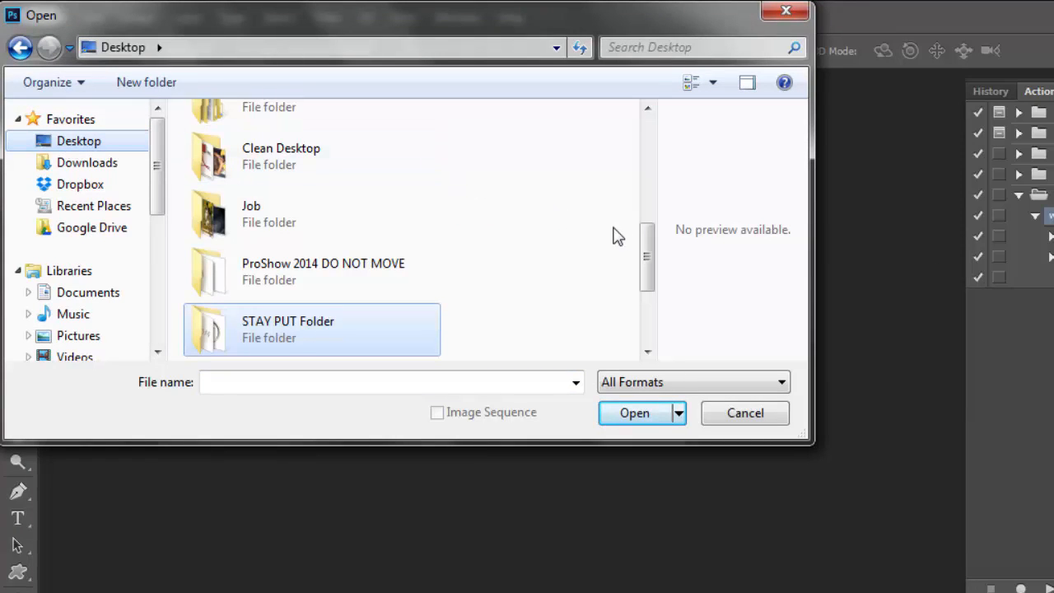
drag(648, 247, 640, 197)
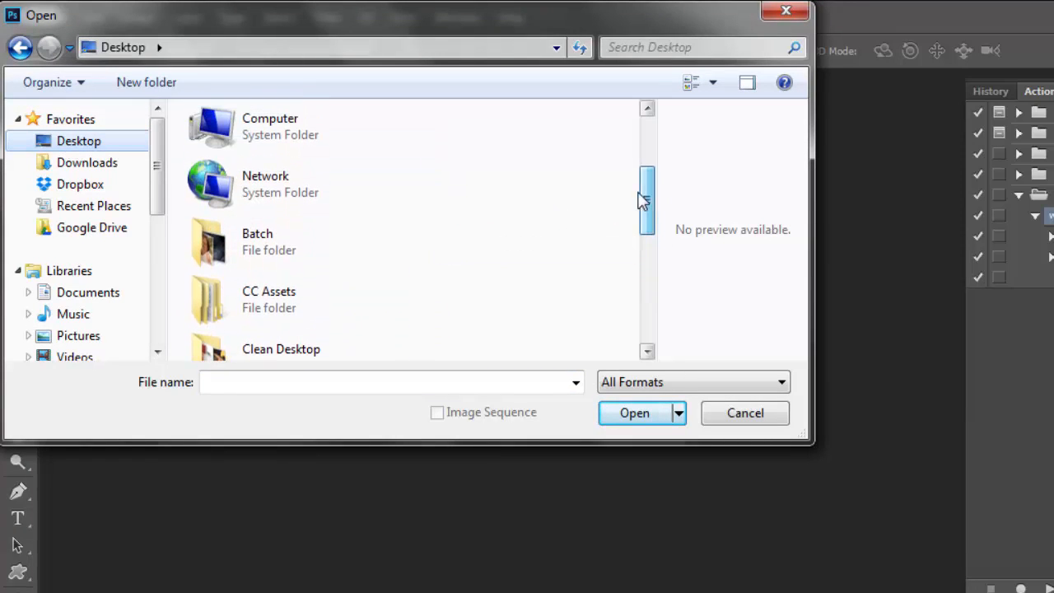
double_click(222, 236)
click(221, 236)
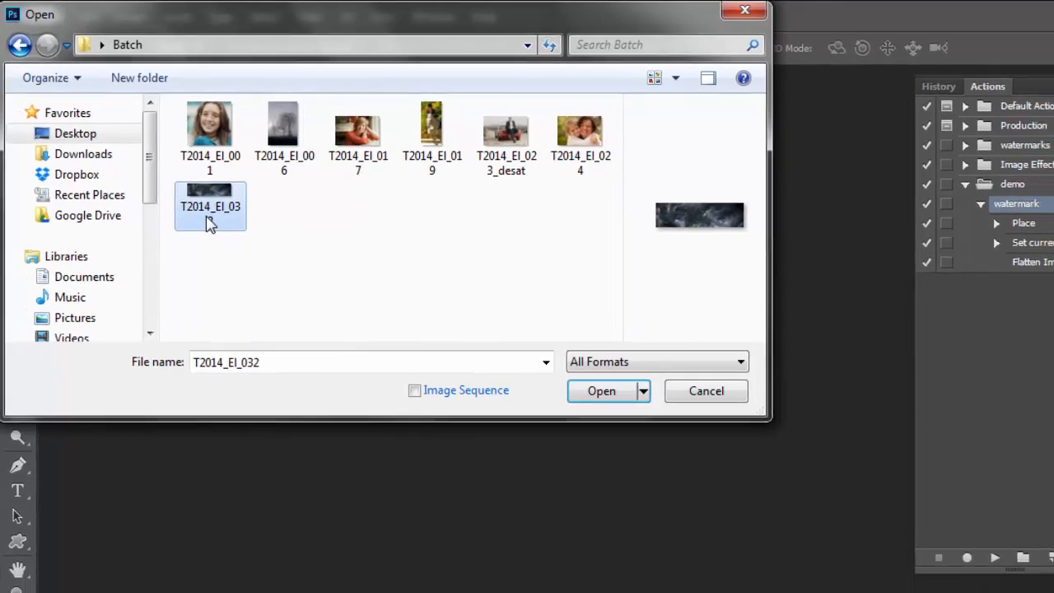
key(ctrl+a)
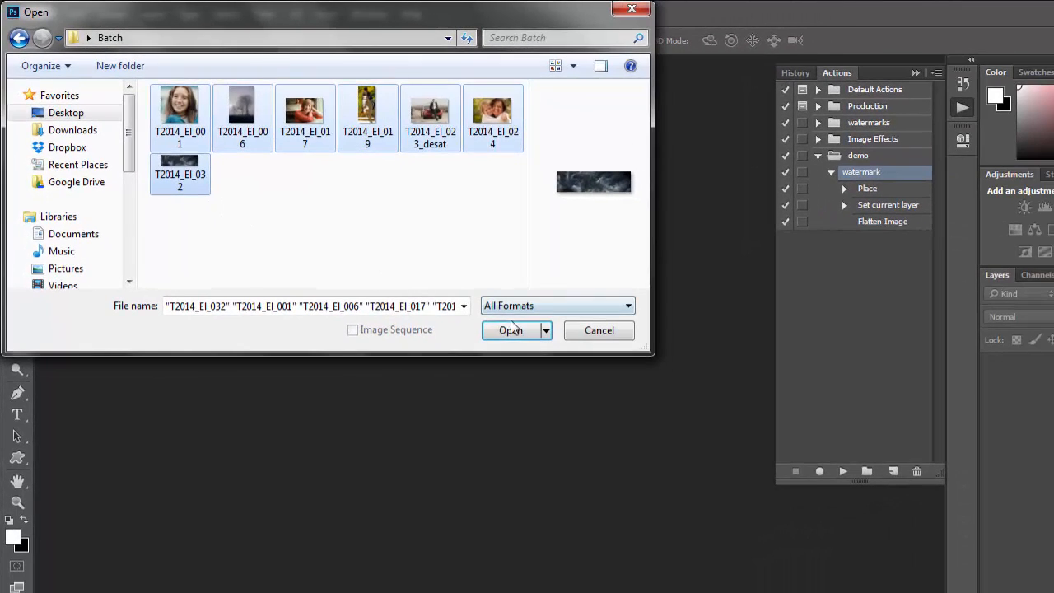
click(511, 329)
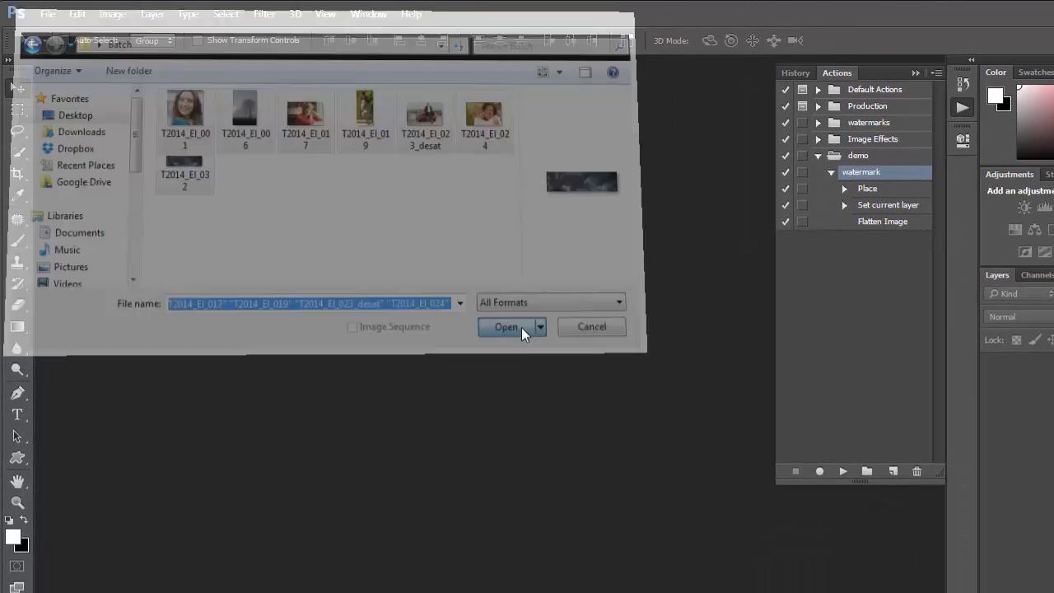